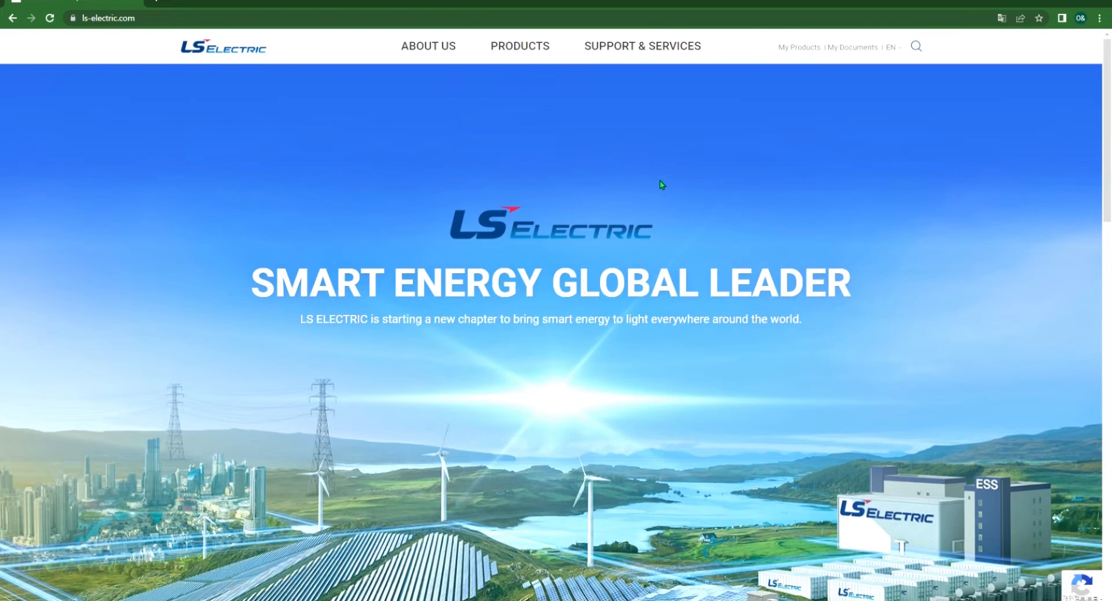
Step: Search the LS Electric Download Center for 'xg5000' and expand the [PLC] XG5000 V4.60.5 entry
{"action": "scroll", "coordinate": [619, 342], "scroll_direction": "down", "scroll_amount": 5}
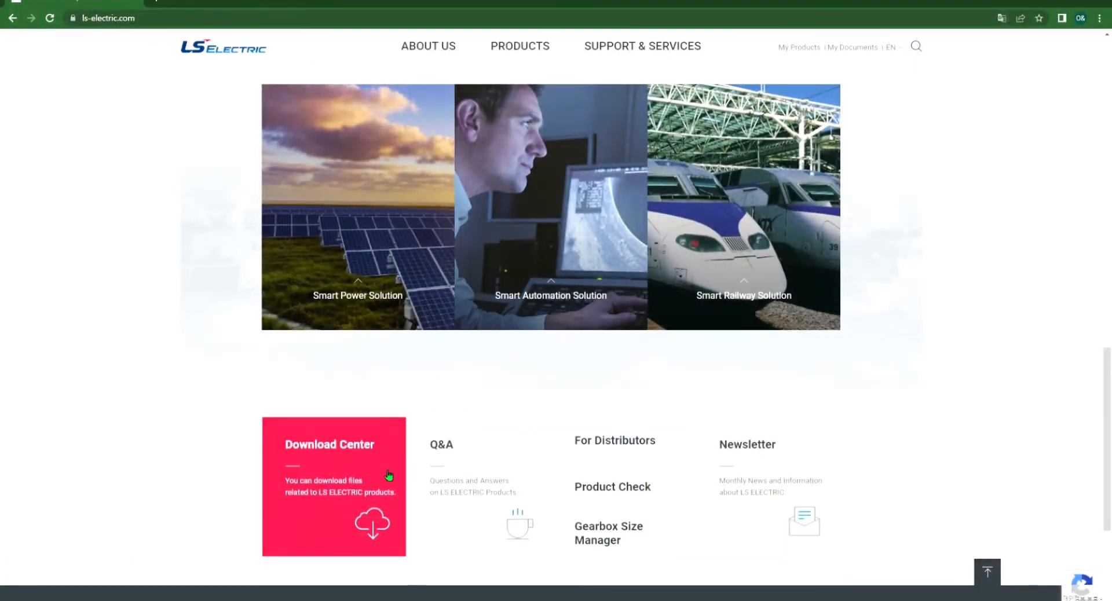
{"action": "left_click", "coordinate": [385, 473]}
{"action": "left_click", "coordinate": [526, 208]}
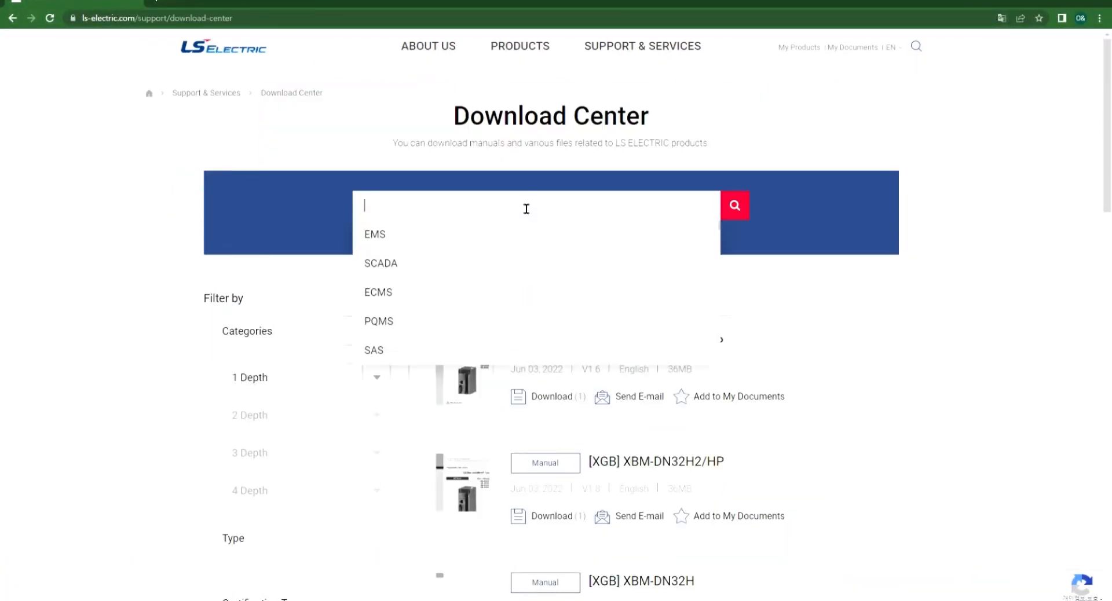
{"action": "type", "text": "xg50004"}
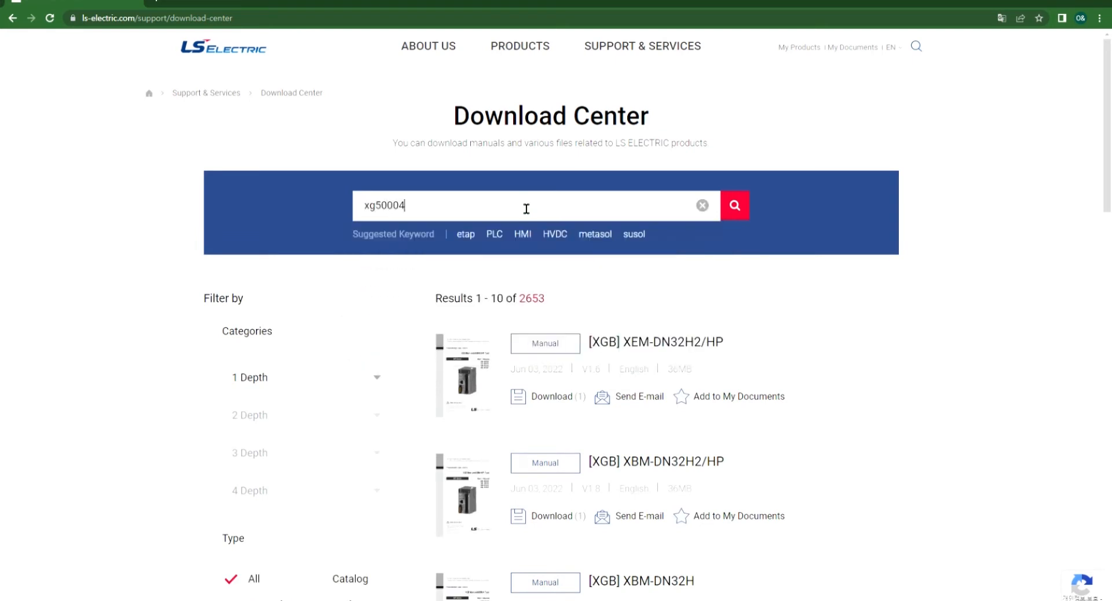
{"action": "key", "text": "BackSpace"}
{"action": "key", "text": "Return"}
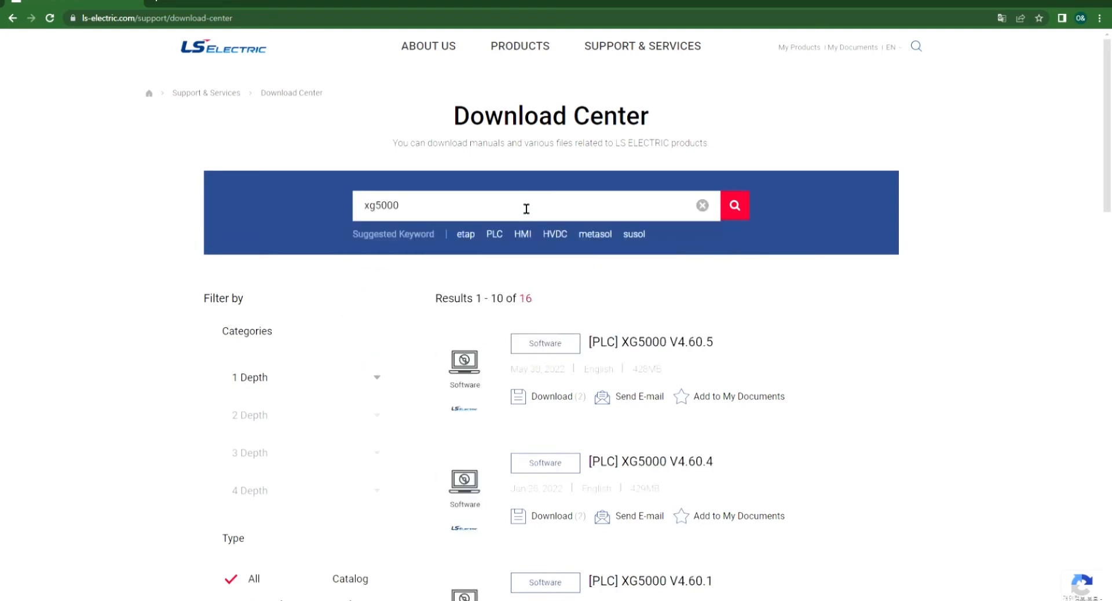
{"action": "left_click", "coordinate": [647, 347]}
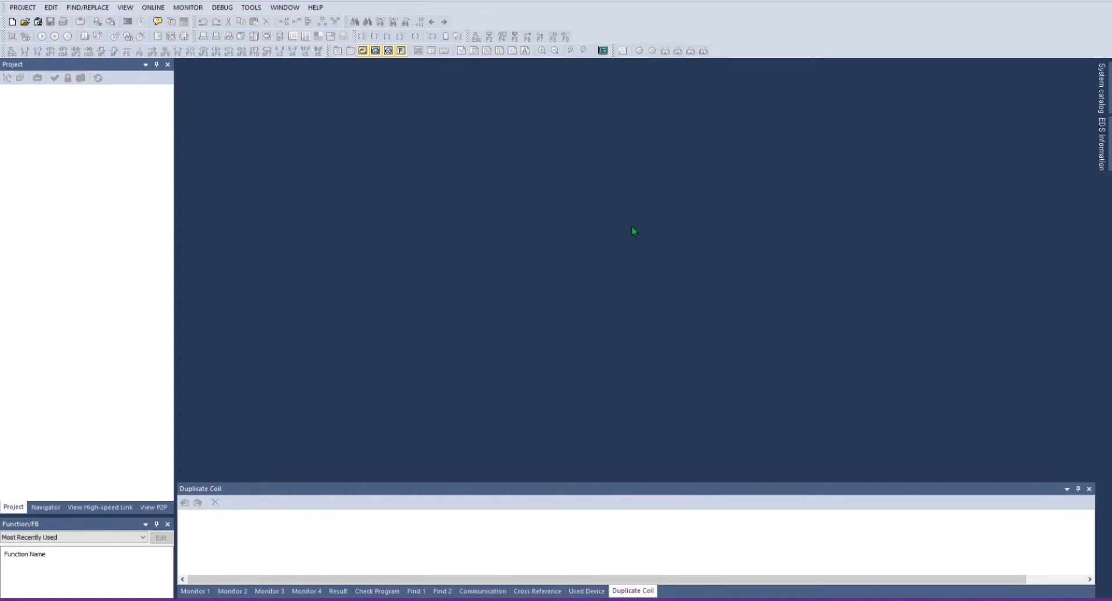
Step: Choose New Project from the PROJECT menu
{"action": "left_click", "coordinate": [23, 8]}
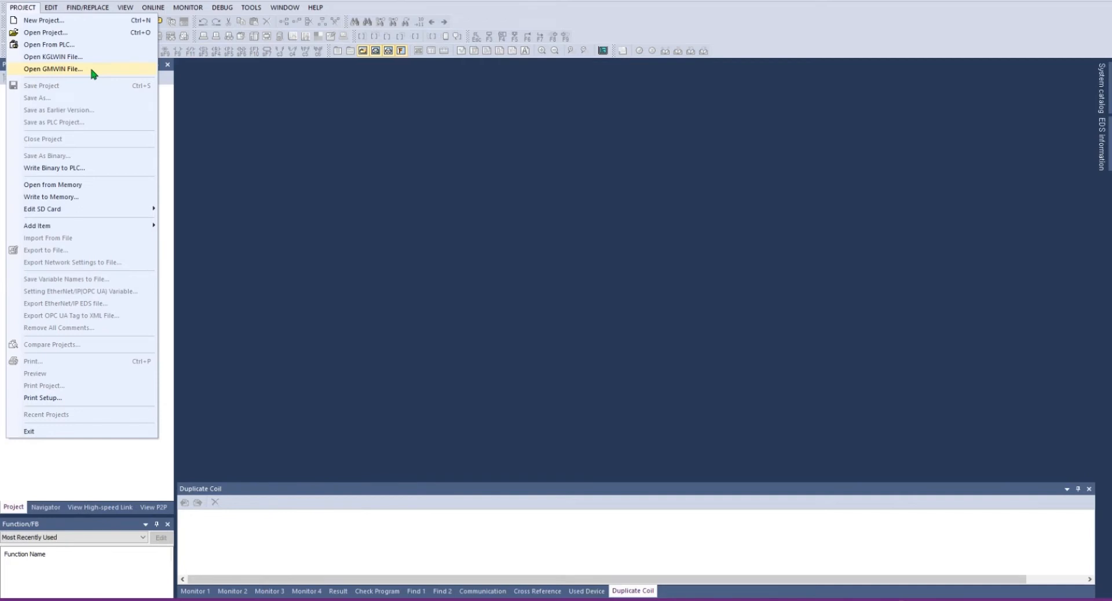
{"action": "left_click", "coordinate": [85, 20]}
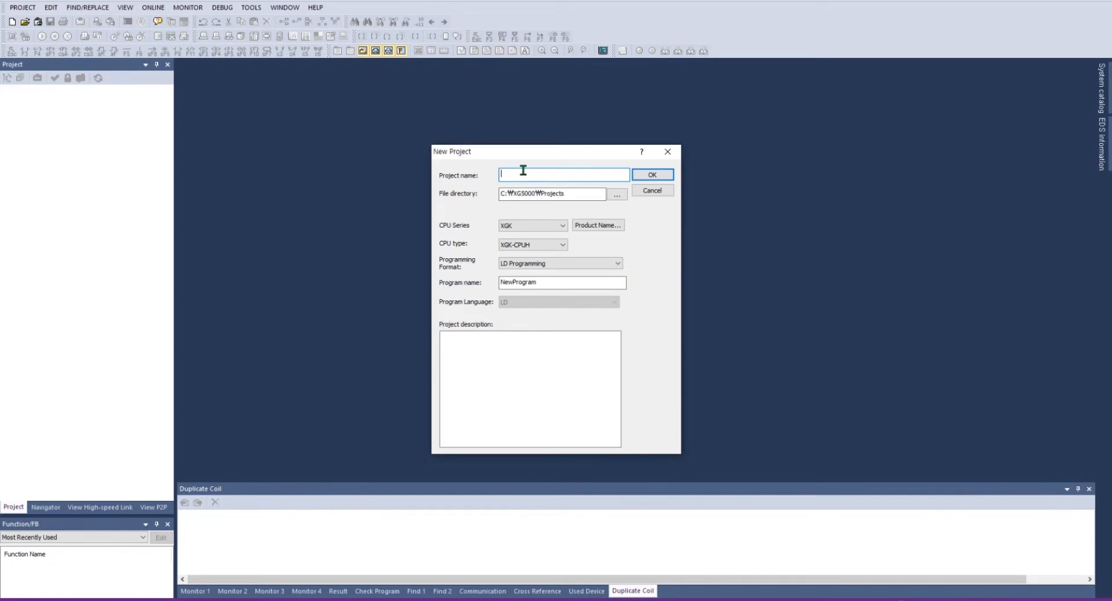
Step: Enter TEST as the project name, stored under C:\XG5000\Projects\TEST
{"action": "type", "text": "TEST"}
{"action": "left_click", "coordinate": [562, 226]}
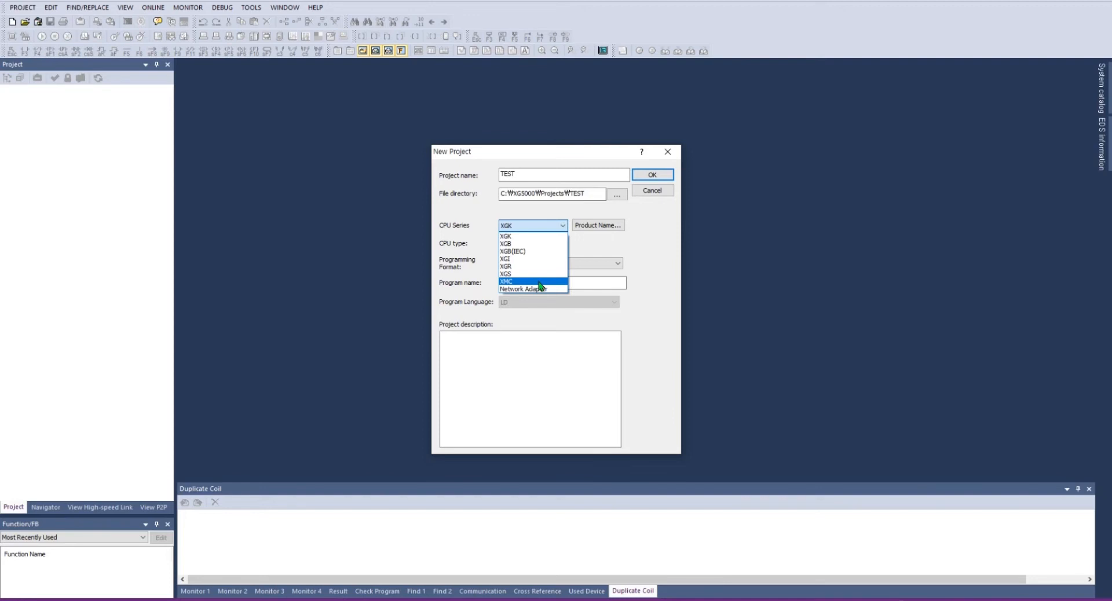
Step: Set the CPU series to XGK and the CPU type to XGK-CPUH
{"action": "left_click", "coordinate": [542, 237]}
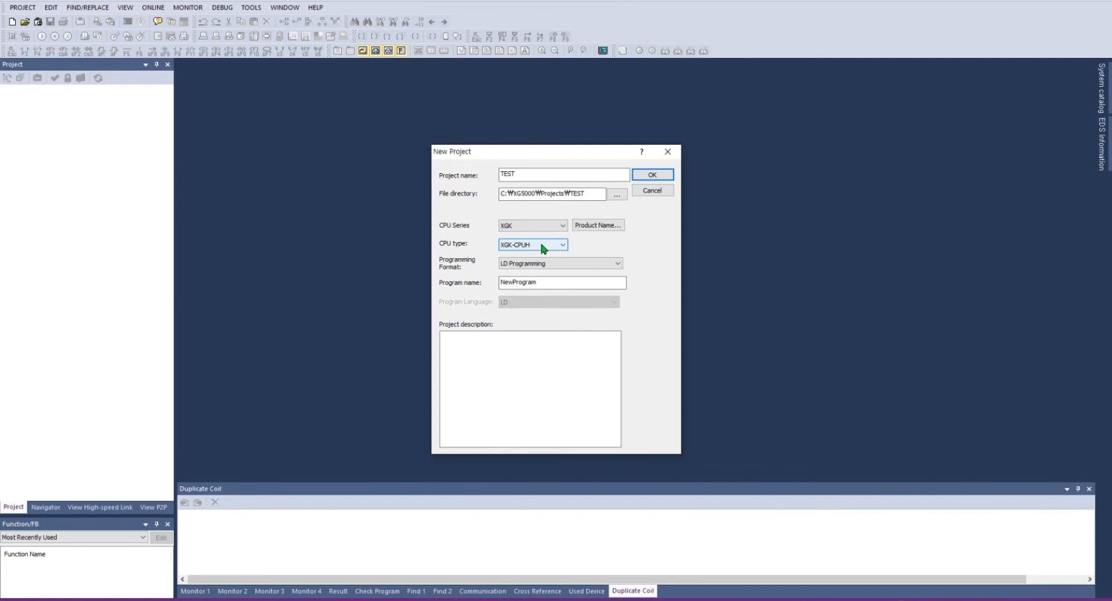
{"action": "left_click", "coordinate": [543, 245]}
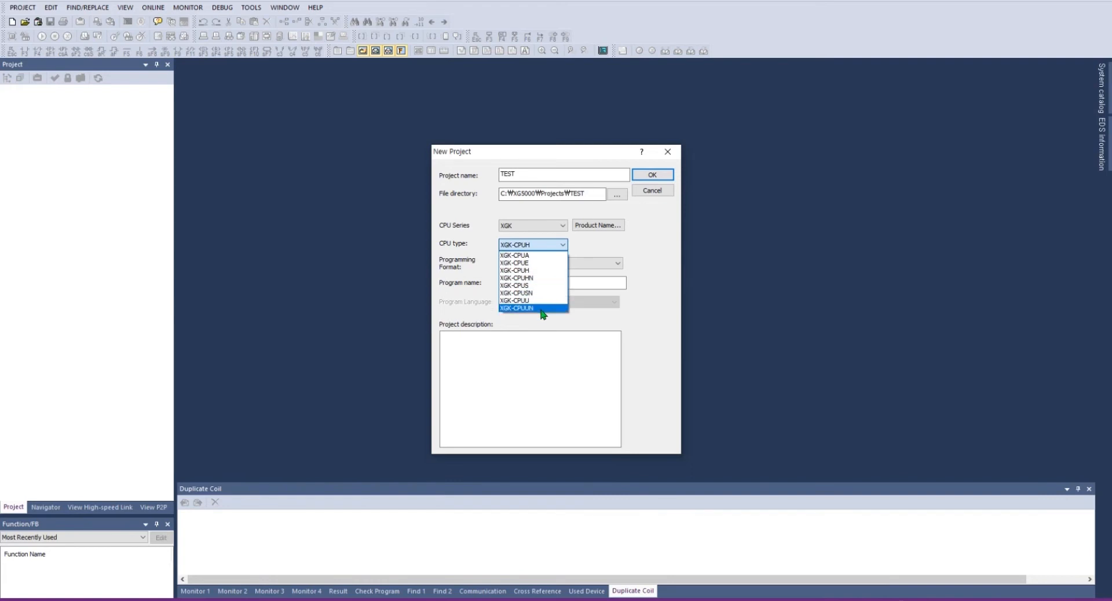
{"action": "left_click", "coordinate": [542, 272]}
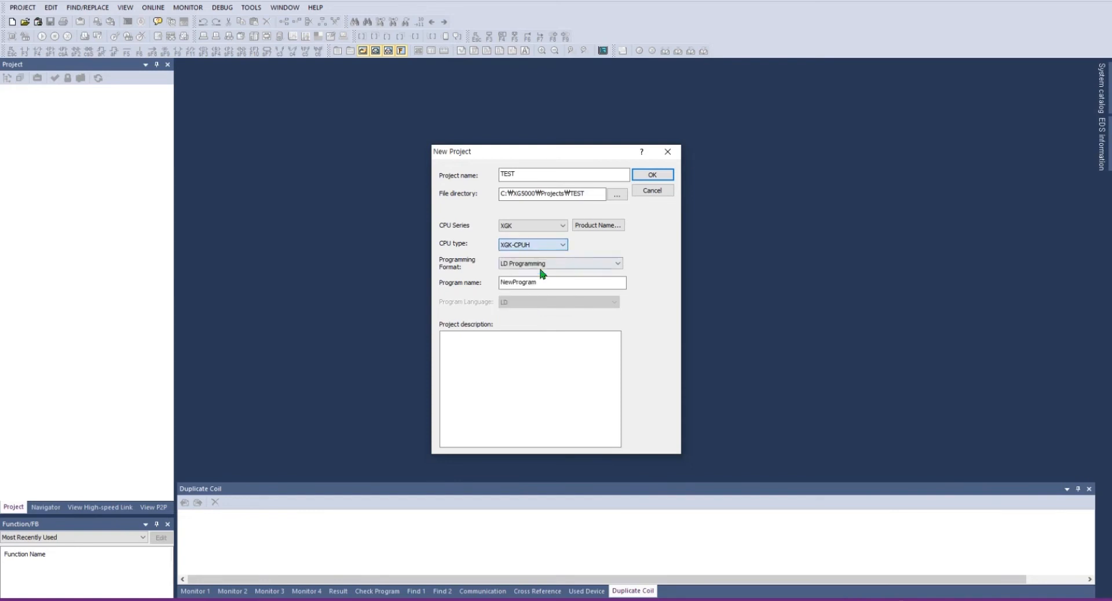
Step: Create the TEST project, then view the Monitor 1, Cross Reference and Result output tabs
{"action": "left_click", "coordinate": [653, 177]}
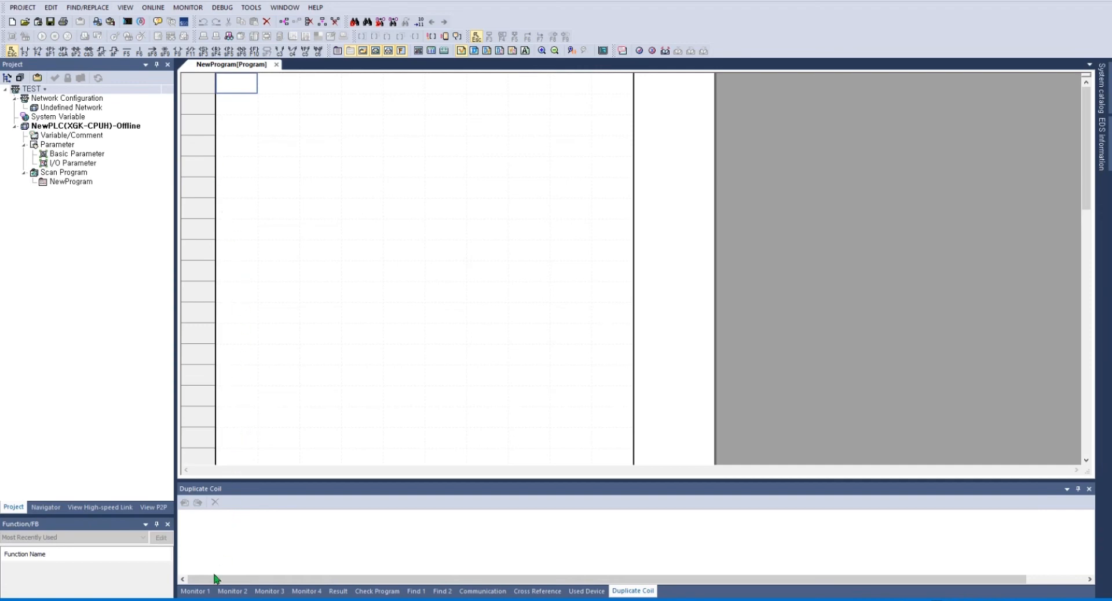
{"action": "left_click", "coordinate": [203, 591]}
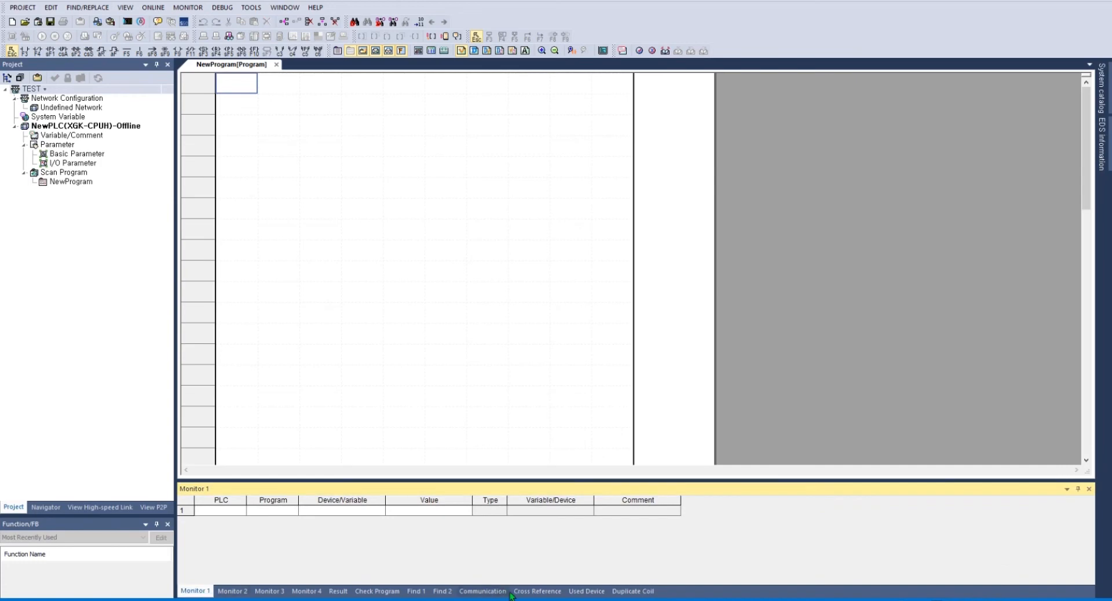
{"action": "left_click", "coordinate": [546, 591]}
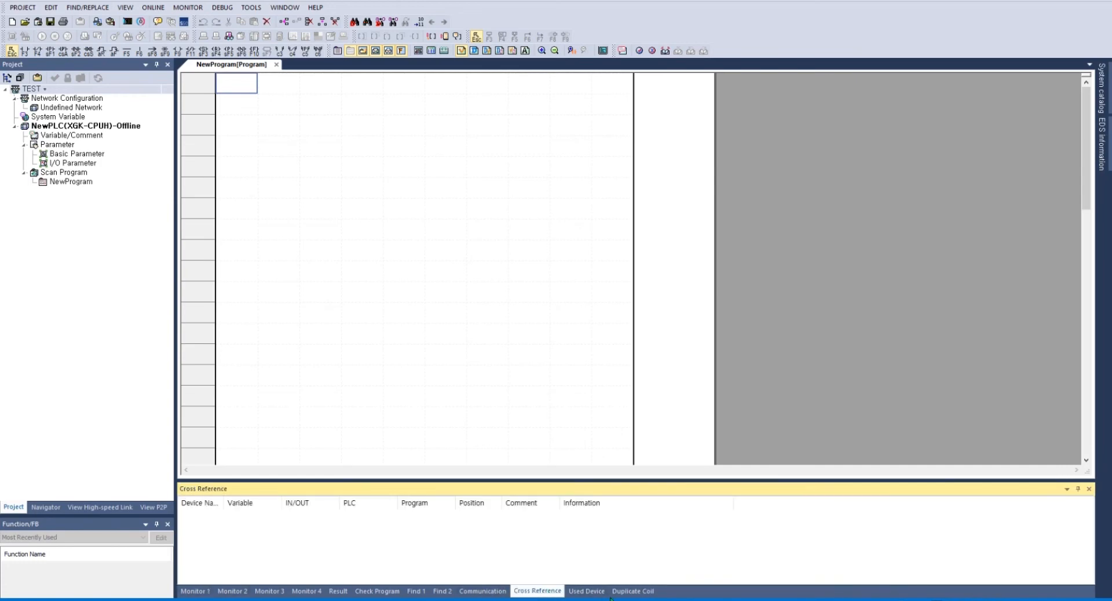
{"action": "left_click", "coordinate": [336, 591]}
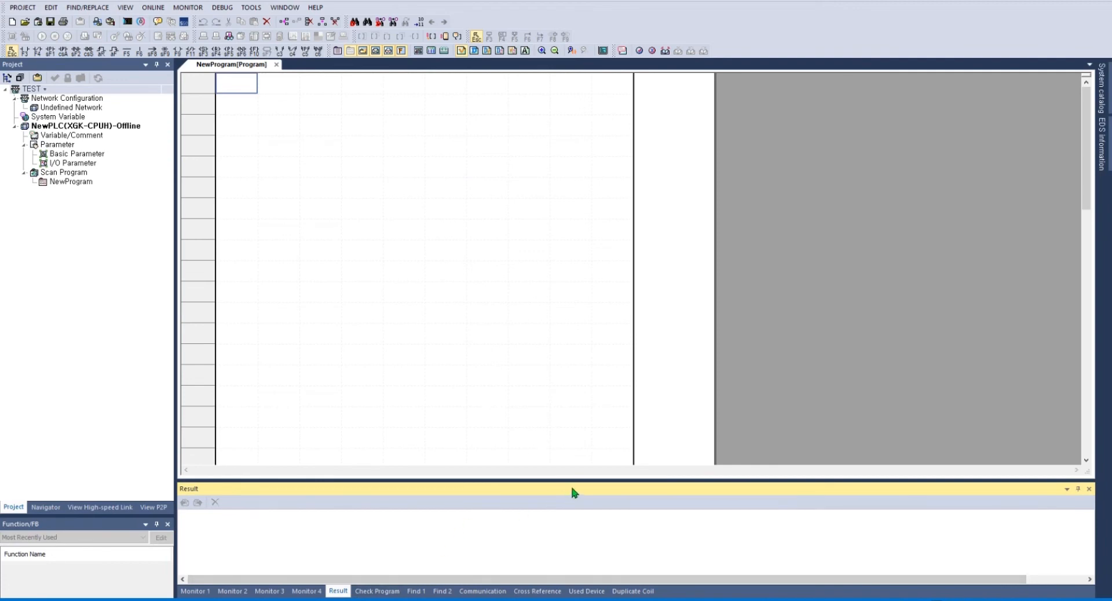
{"action": "left_click_drag", "start_coordinate": [572, 488], "coordinate": [699, 304]}
{"action": "left_click_drag", "start_coordinate": [700, 249], "coordinate": [851, 229]}
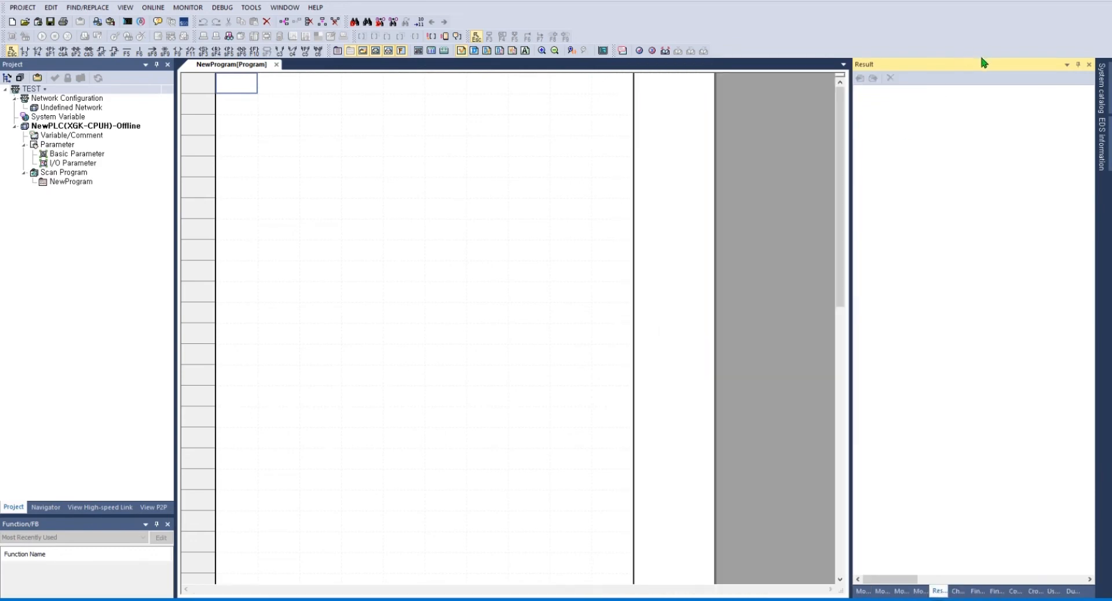
{"action": "left_click_drag", "start_coordinate": [653, 464], "coordinate": [608, 511]}
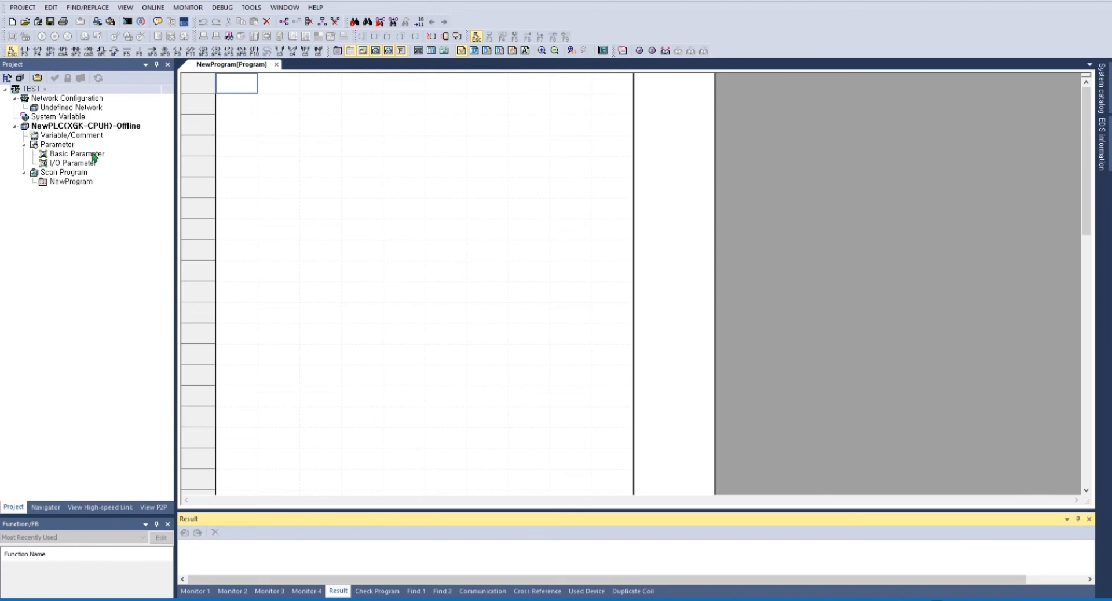
Step: Change NewPLC's PLC type to XGK-CPUA in its Properties and accept the parameter initialization
{"action": "right_click", "coordinate": [115, 128]}
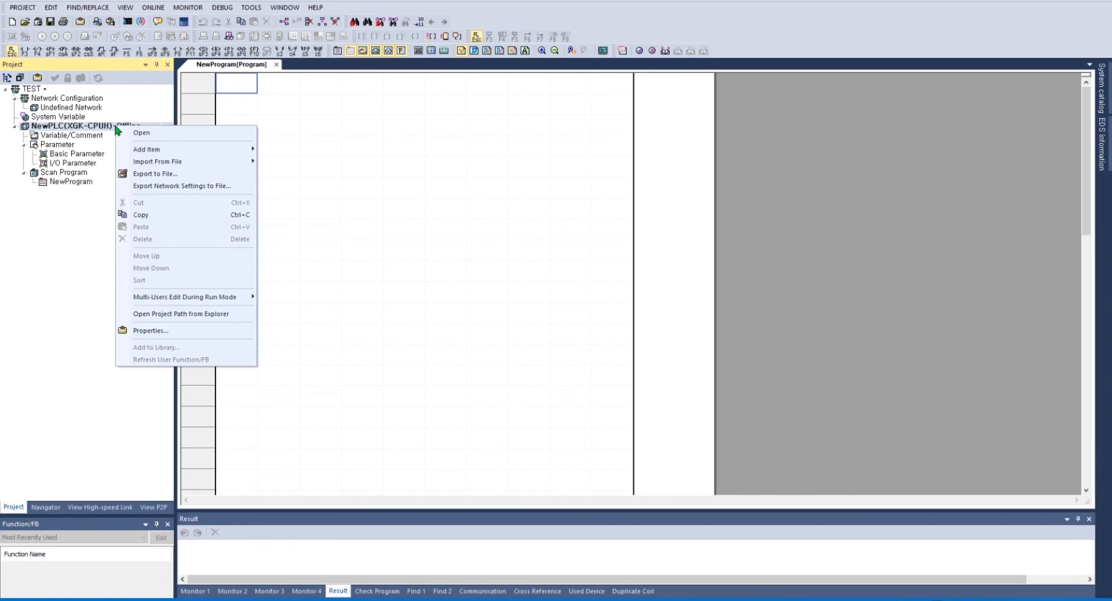
{"action": "left_click", "coordinate": [148, 331]}
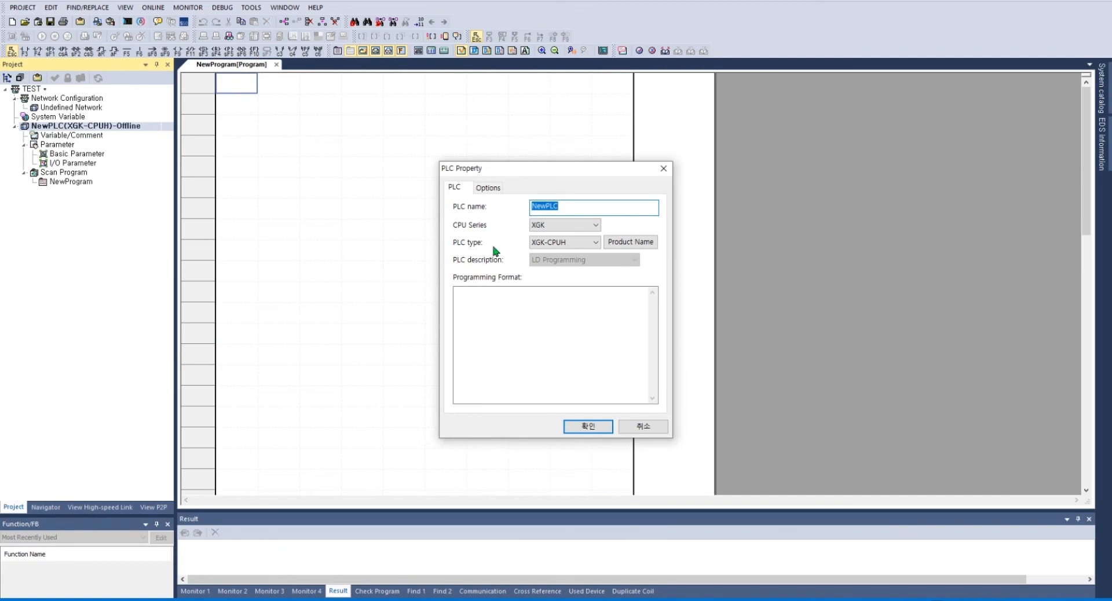
{"action": "left_click", "coordinate": [588, 226]}
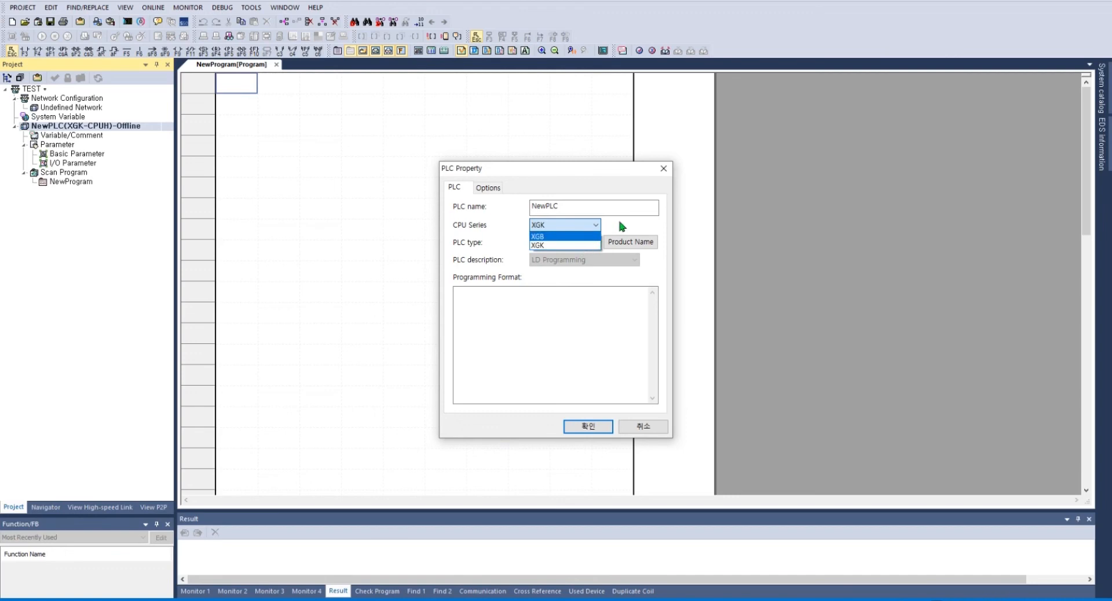
{"action": "left_click", "coordinate": [619, 217]}
{"action": "left_click", "coordinate": [584, 243]}
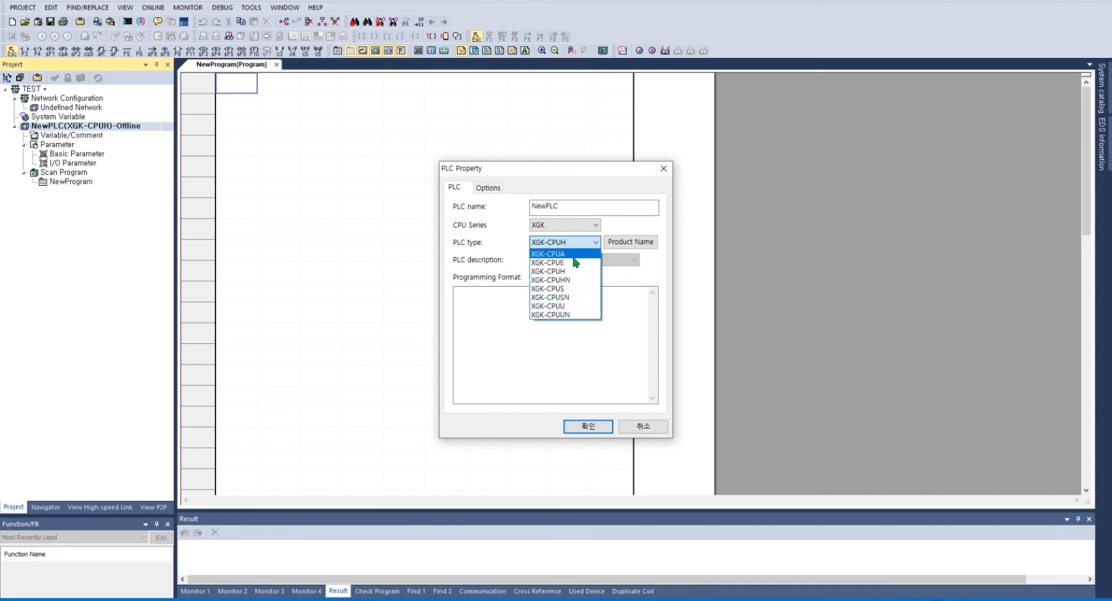
{"action": "left_click", "coordinate": [574, 257]}
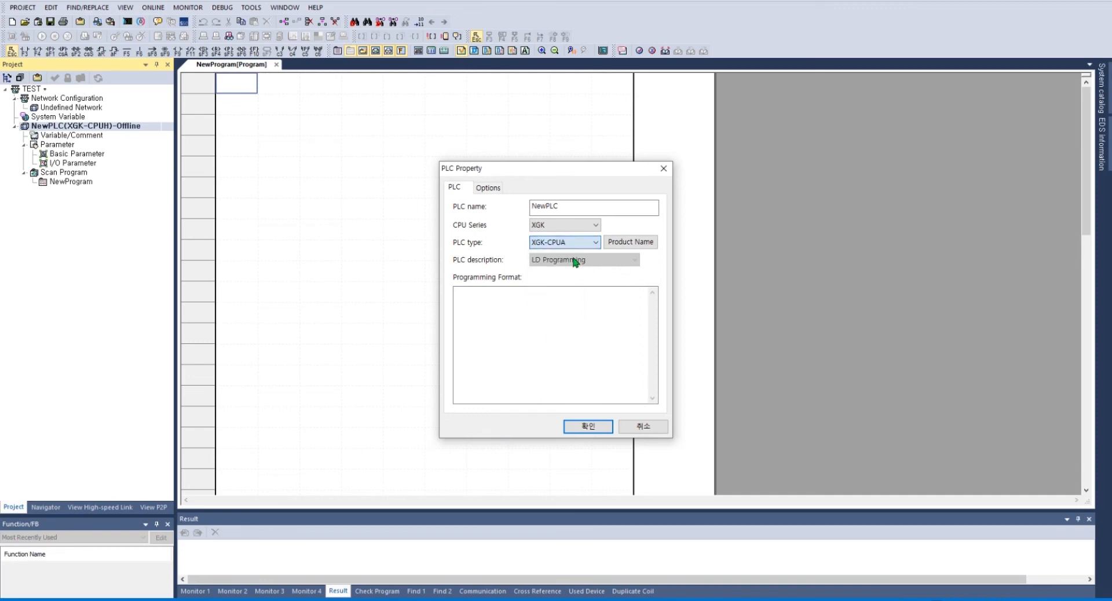
{"action": "left_click", "coordinate": [598, 426]}
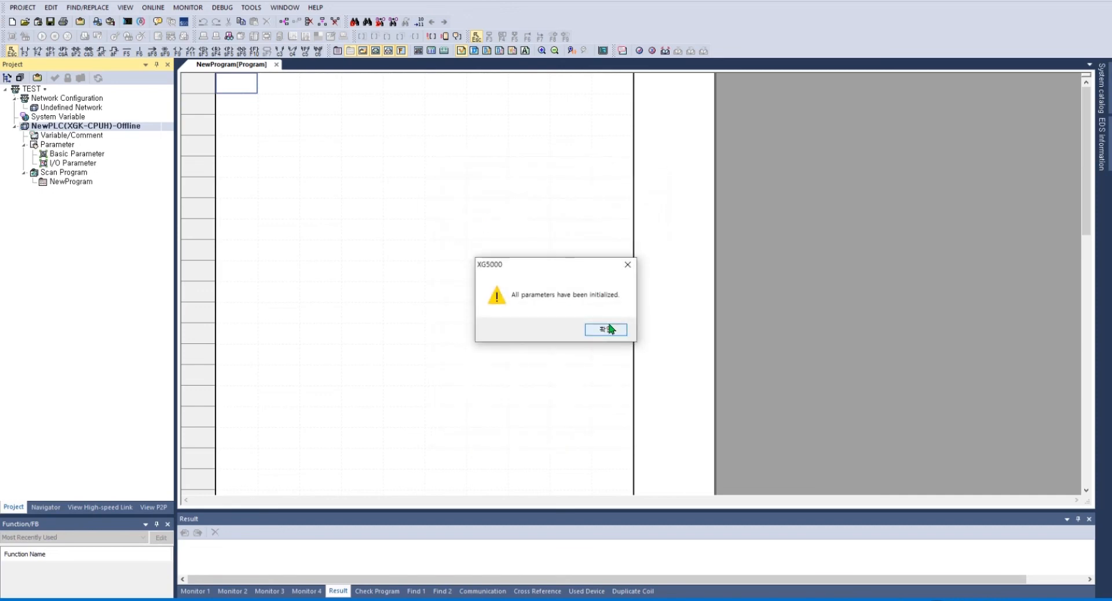
{"action": "left_click", "coordinate": [608, 329]}
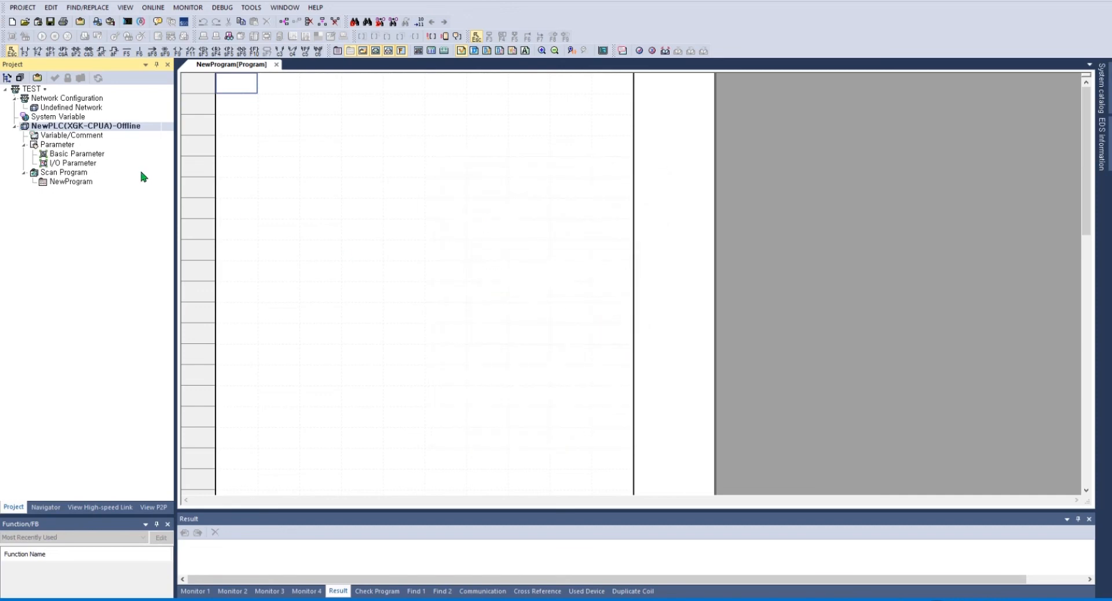
Step: Set NewPLC's PLC type back to XGK-CPUH in its Properties and accept the parameter initialization
{"action": "right_click", "coordinate": [113, 126]}
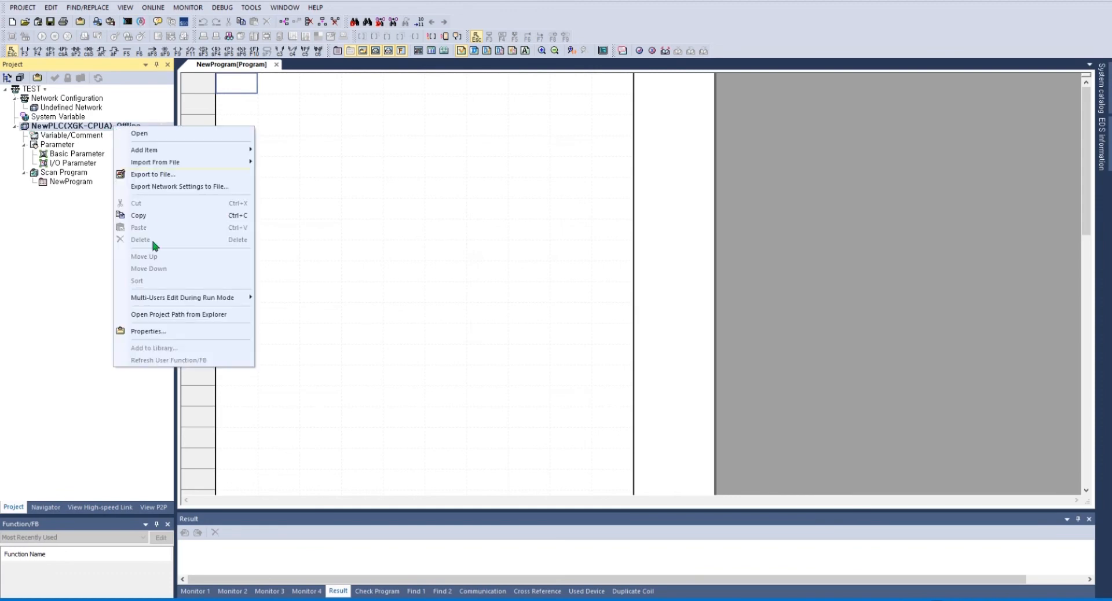
{"action": "left_click", "coordinate": [161, 330]}
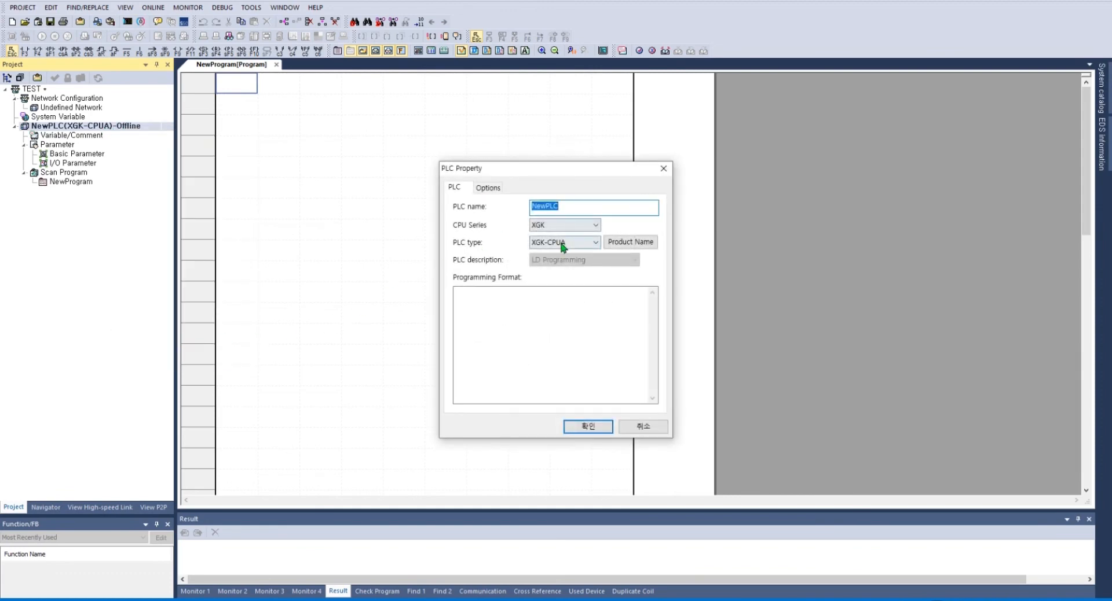
{"action": "left_click", "coordinate": [562, 243]}
{"action": "left_click", "coordinate": [569, 277]}
{"action": "left_click", "coordinate": [586, 427]}
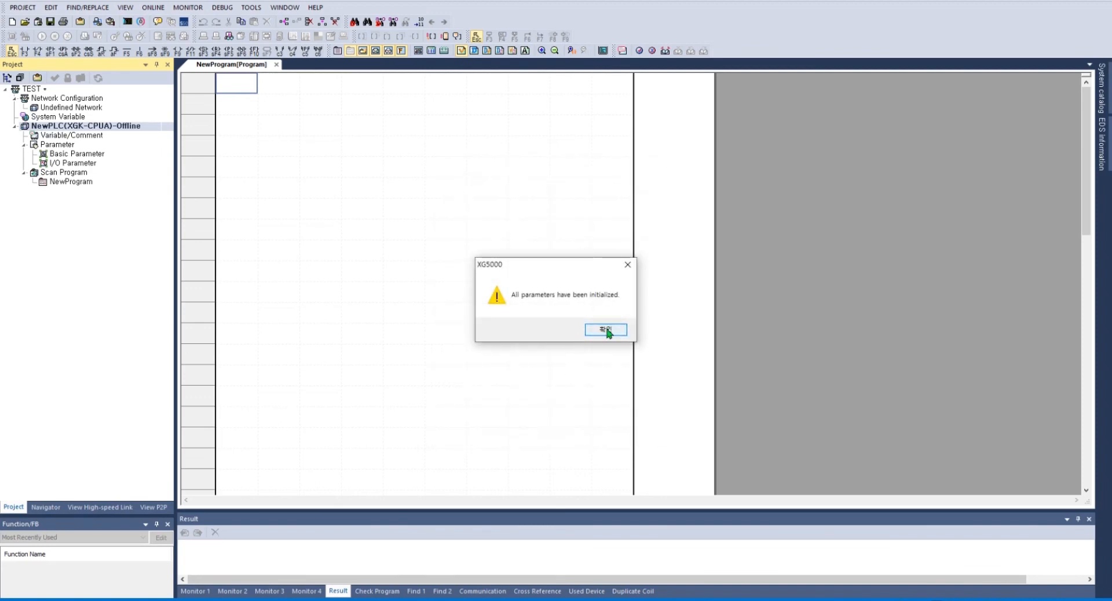
{"action": "left_click", "coordinate": [606, 330]}
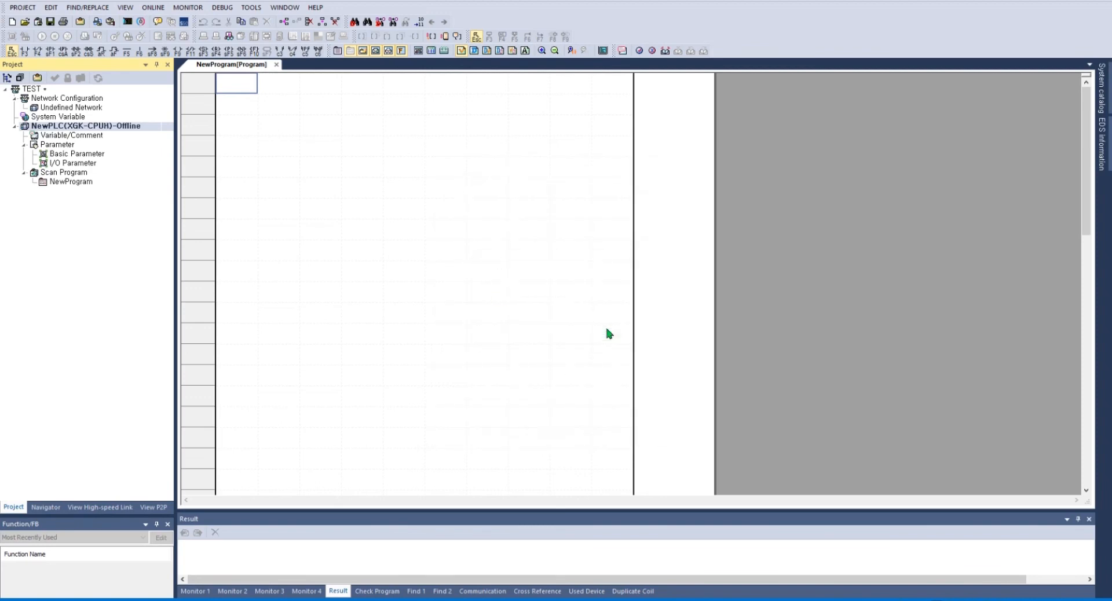